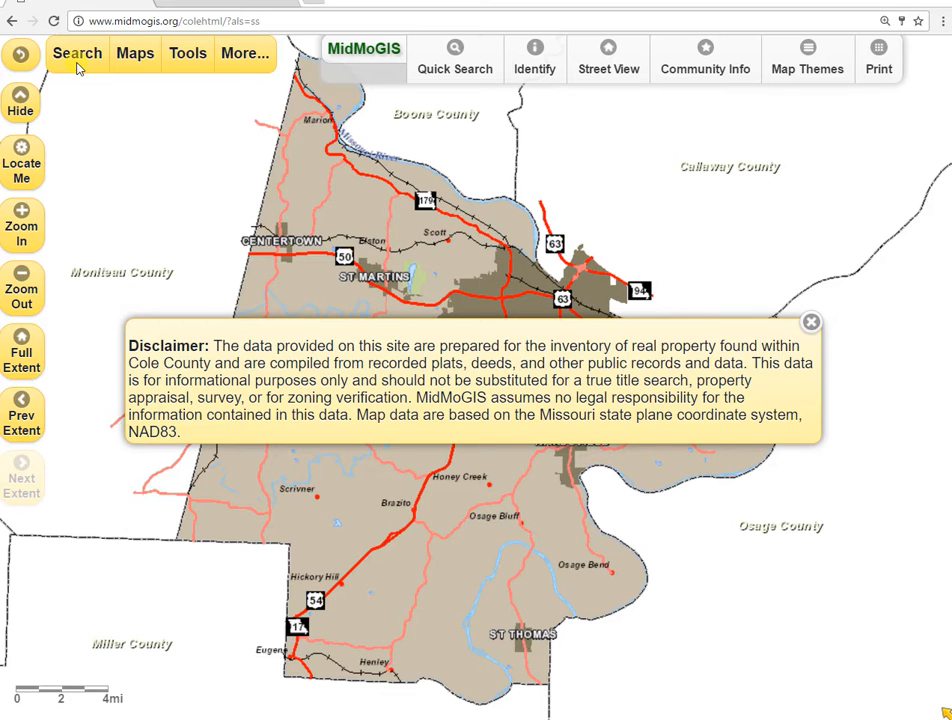
- Dismiss the disclaimer and start the Measure tool in area mode
click(811, 325)
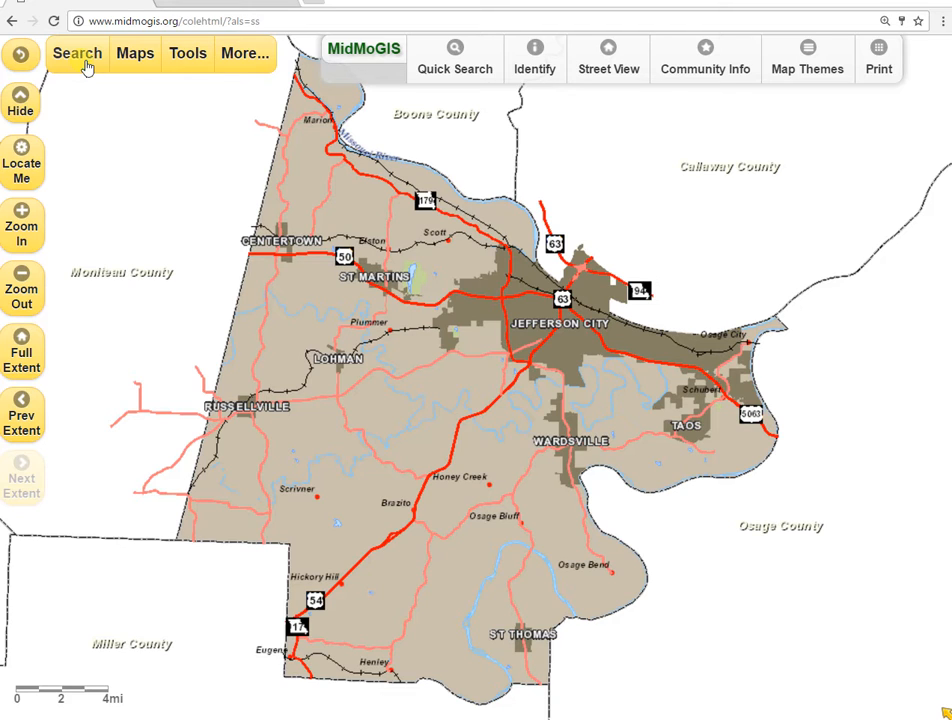
click(198, 61)
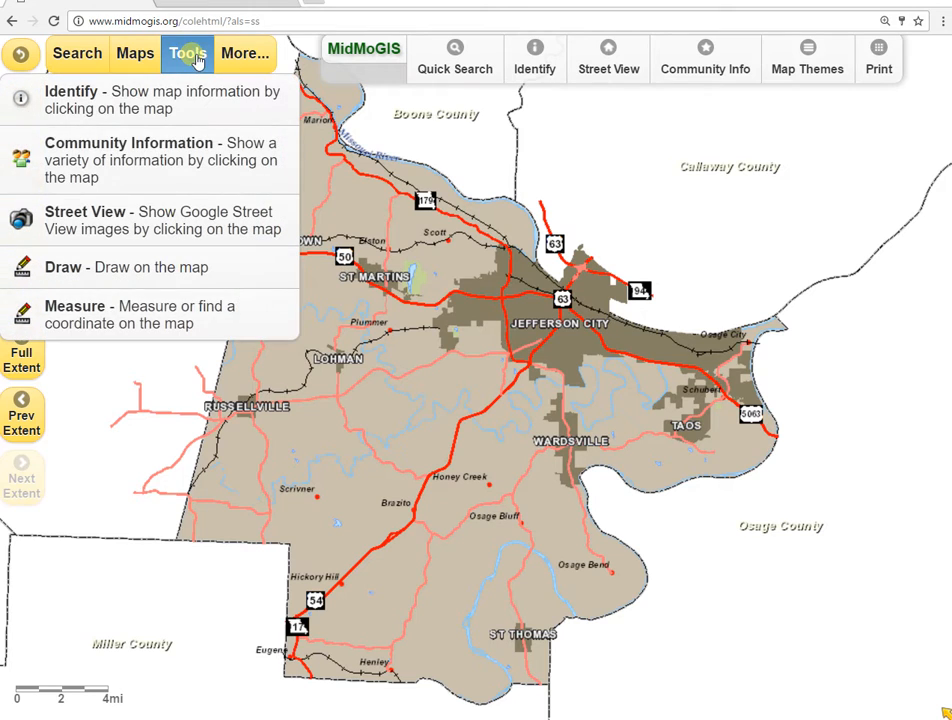
click(78, 322)
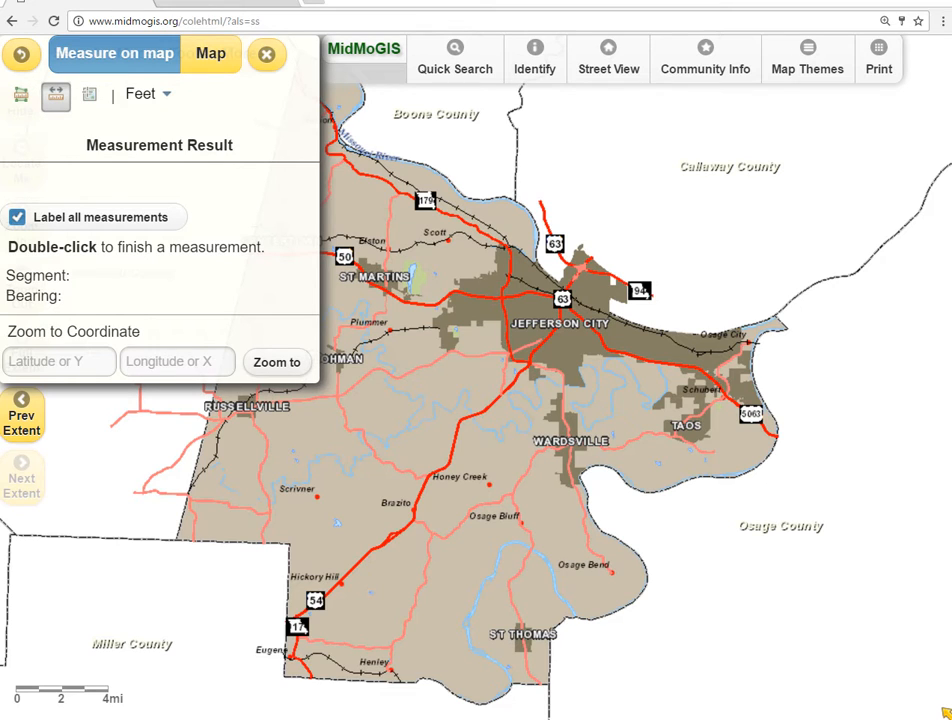
click(27, 103)
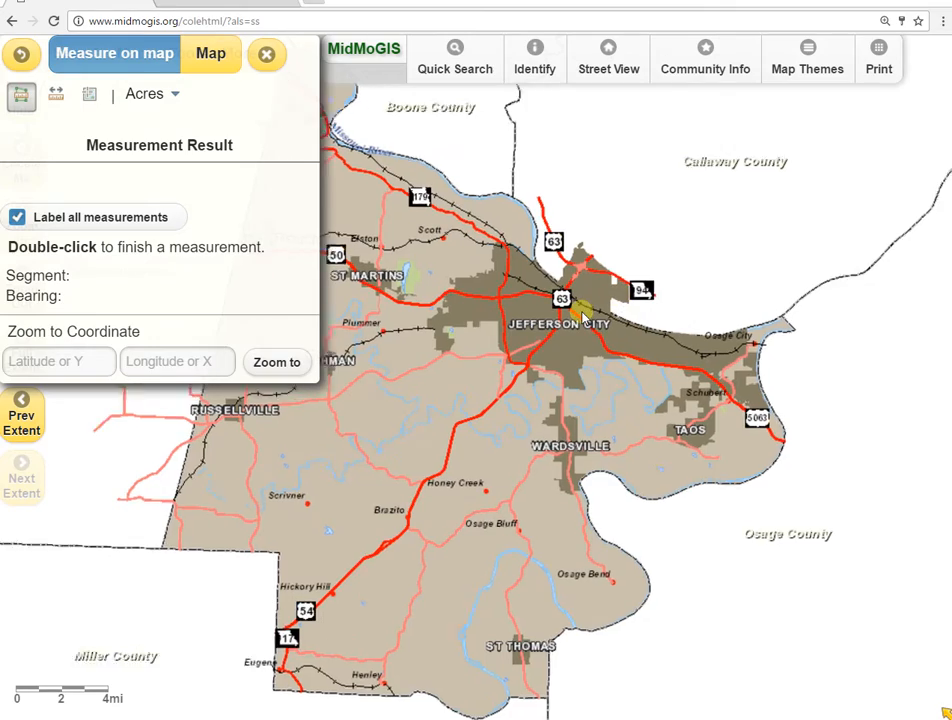
- Examine the Jefferson City parcels around the 33.39 ac site between E Capitol Ave and the Missouri River
scroll(580, 312, up, 3)
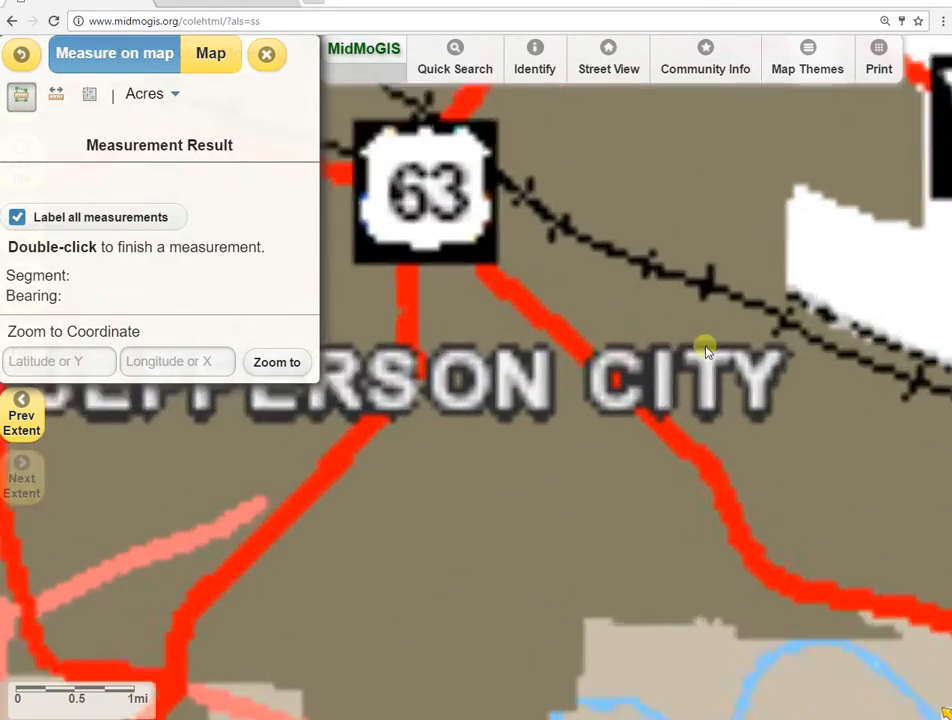
scroll(705, 350, up, 3)
drag(755, 233, 407, 437)
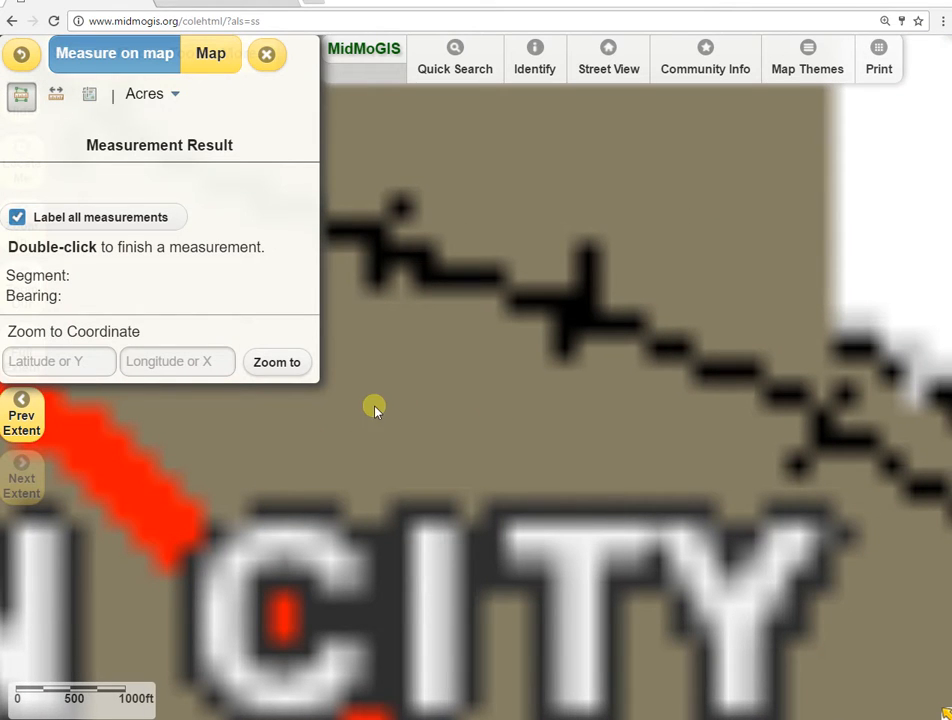
drag(346, 482, 574, 378)
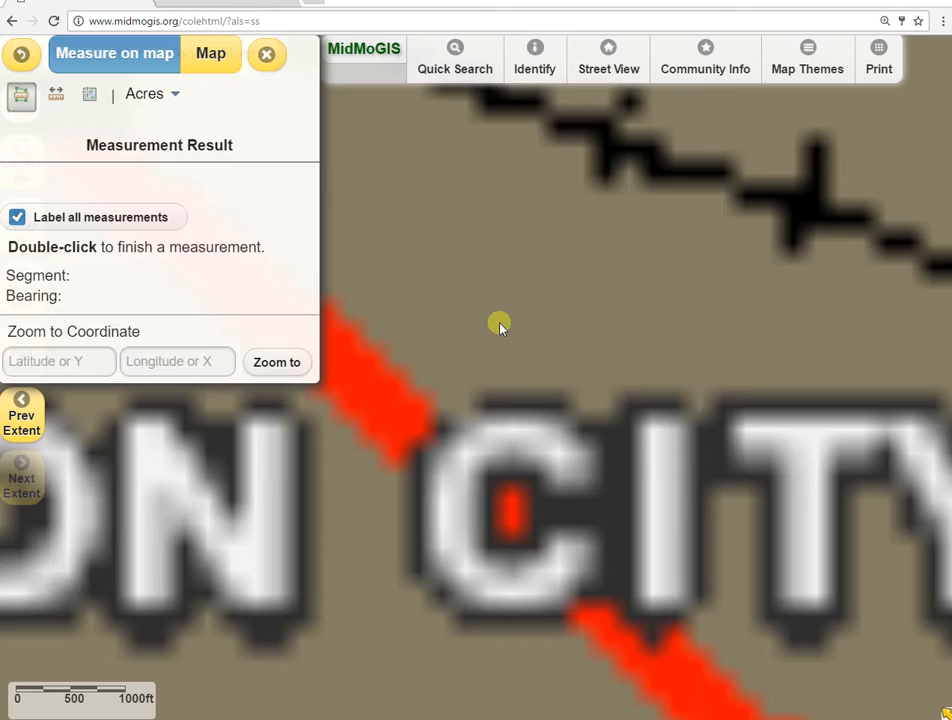
click(47, 361)
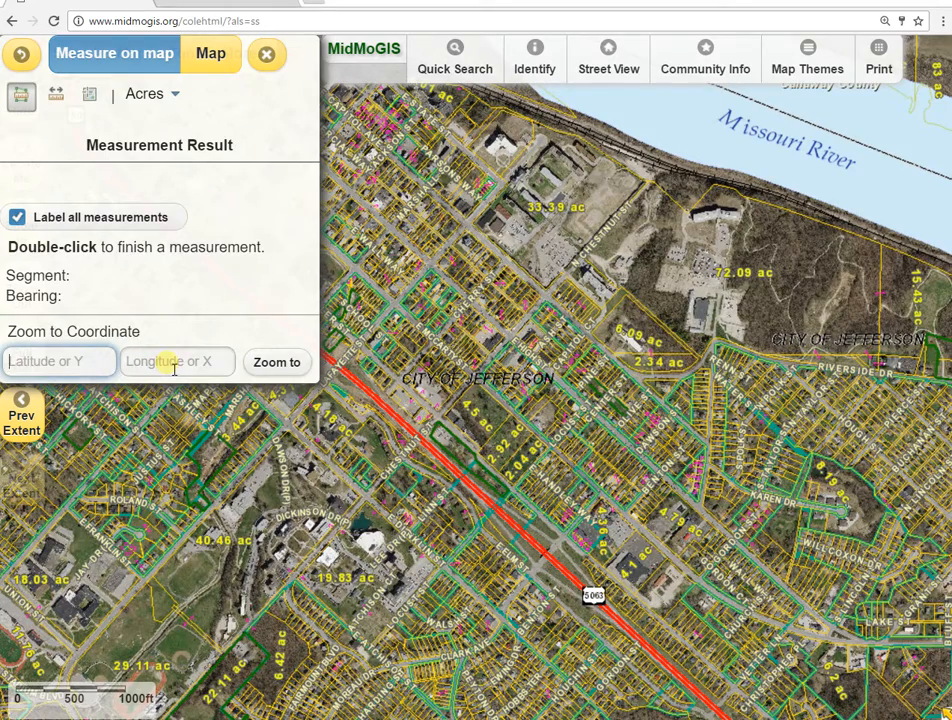
scroll(570, 185, up, 1)
scroll(570, 185, up, 1)
drag(567, 179, 560, 335)
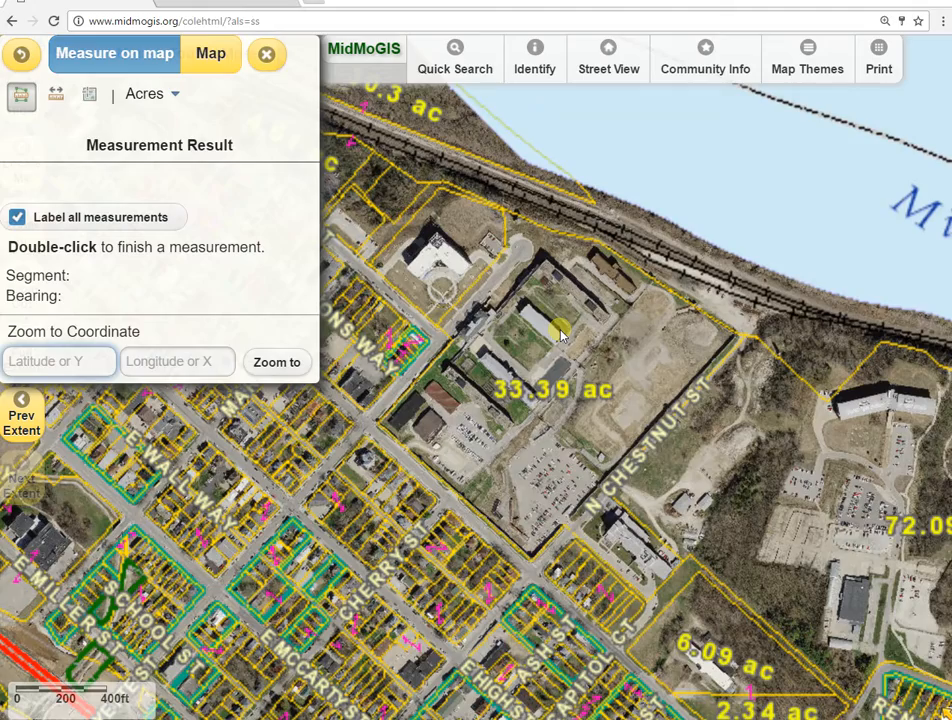
scroll(560, 335, up, 1)
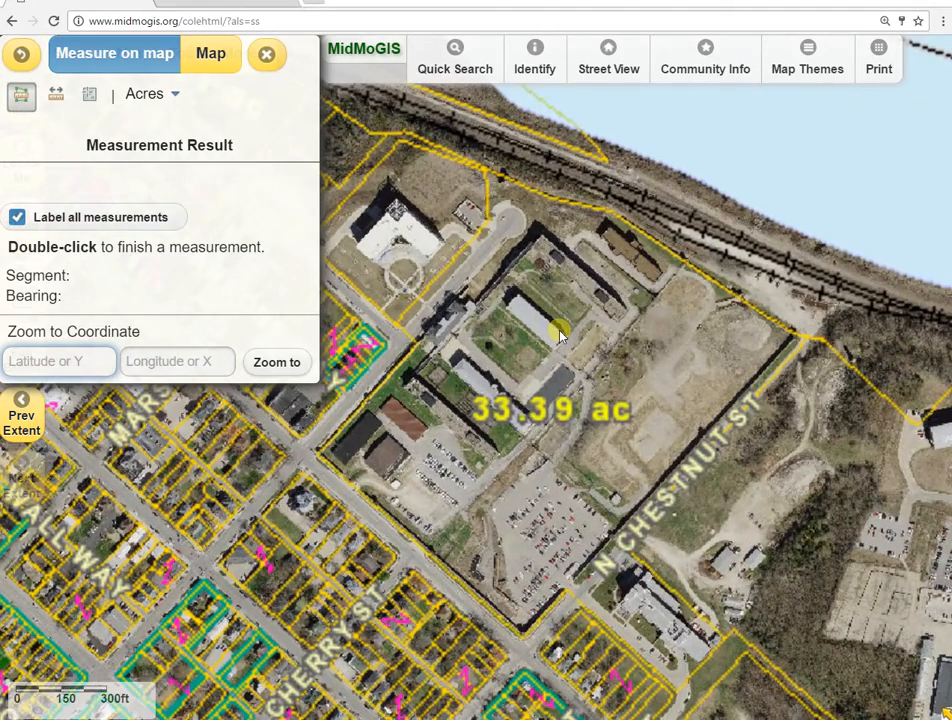
scroll(560, 335, down, 1)
drag(584, 374, 545, 296)
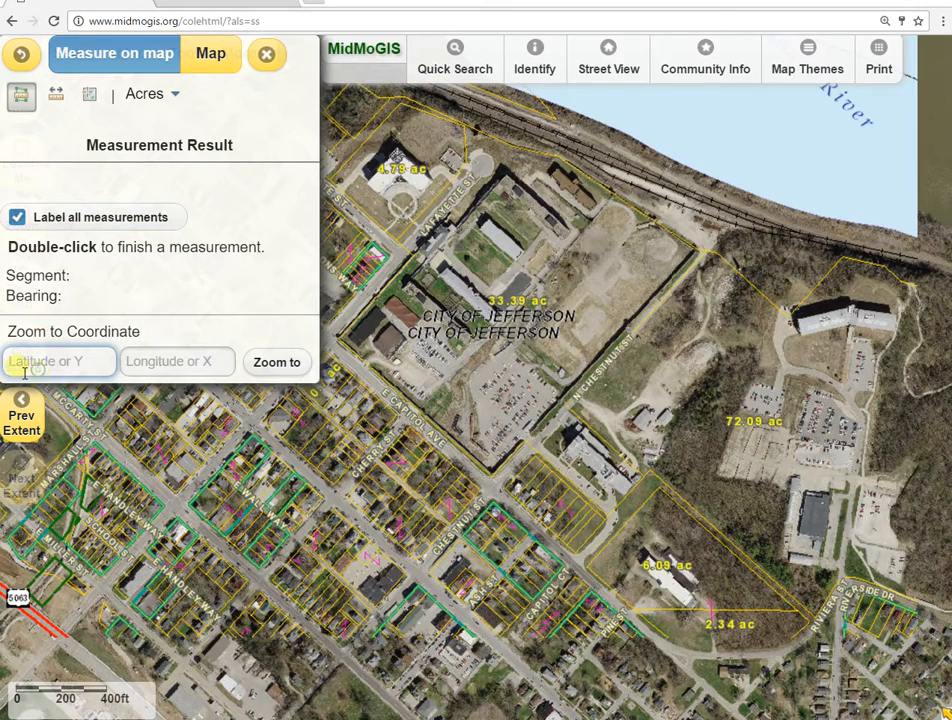
- Zoom the map to the coordinate with latitude 38.573 and longitude -92.160
text(38)
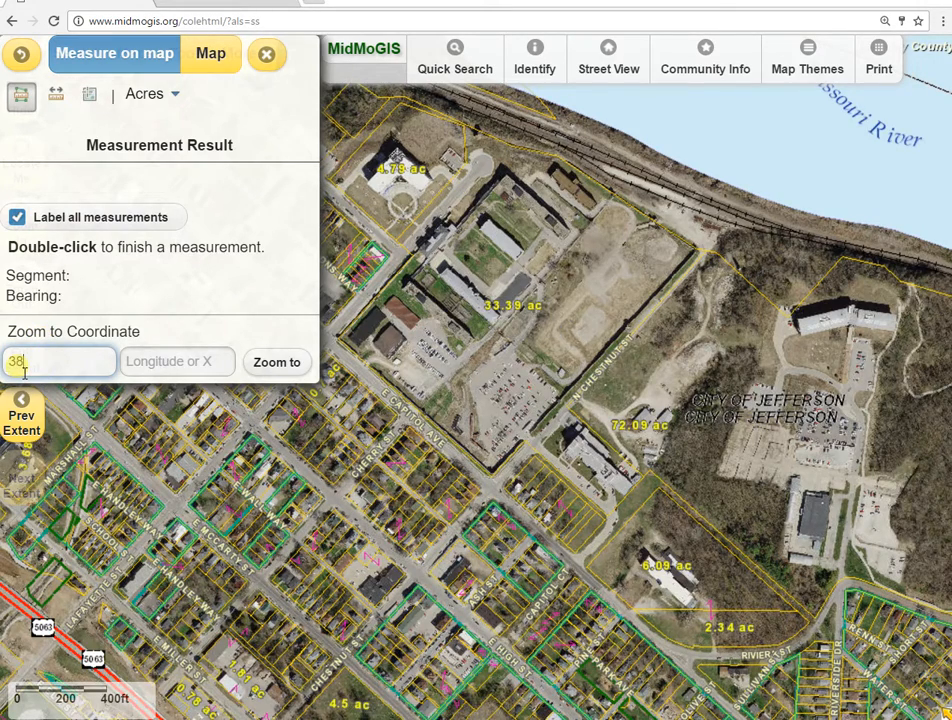
text(.573)
click(172, 371)
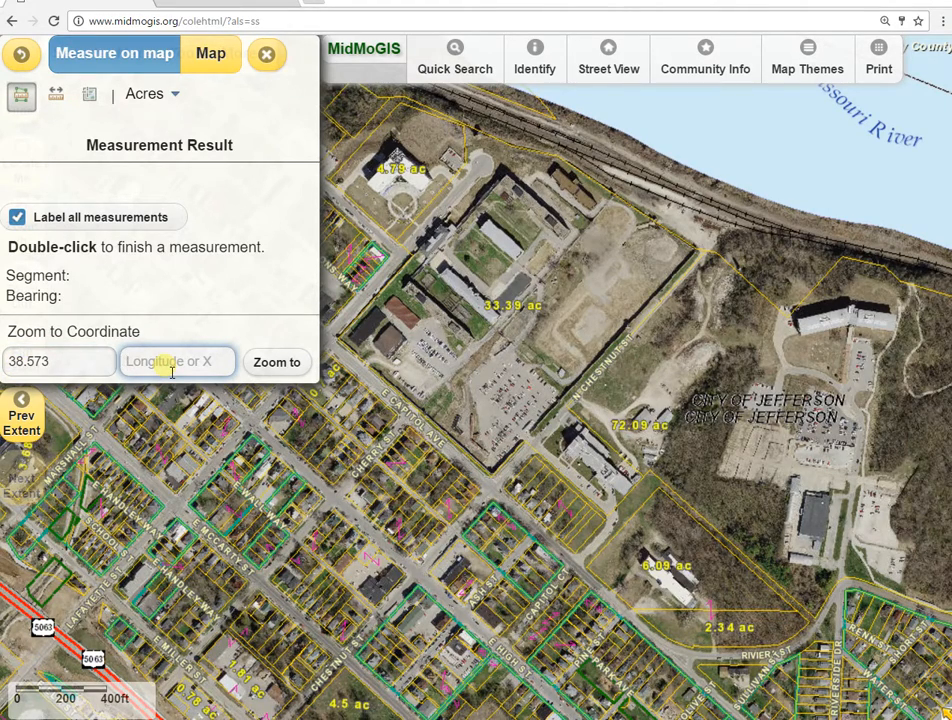
text(-92.16)
click(300, 362)
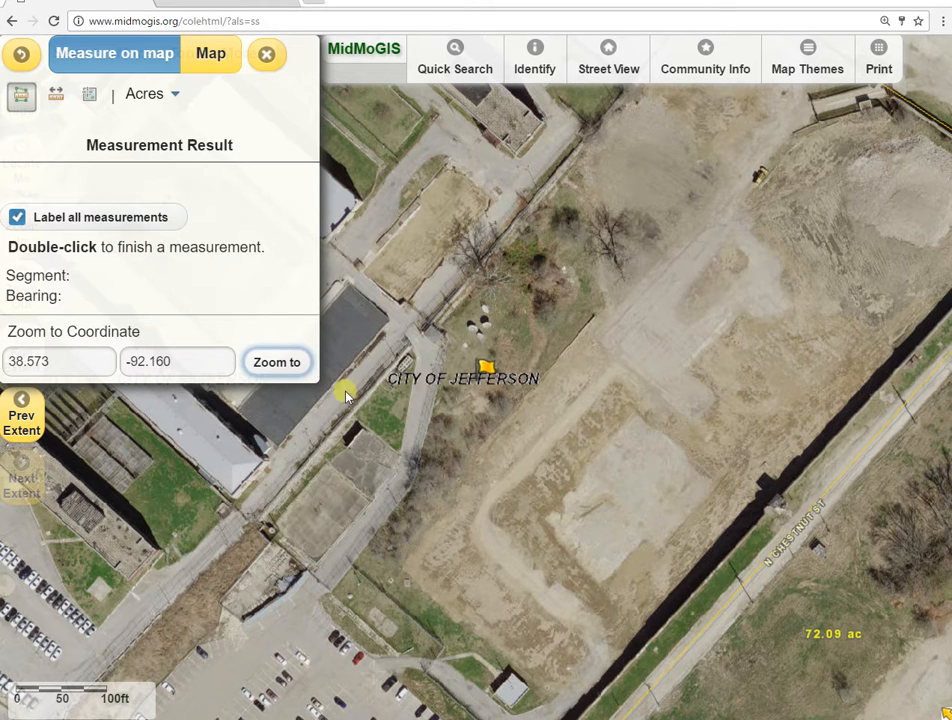
- Measure in acres a four-sided area, about 230 ft on each side, on the cleared ground northwest of N Chestnut St
click(21, 101)
click(21, 101)
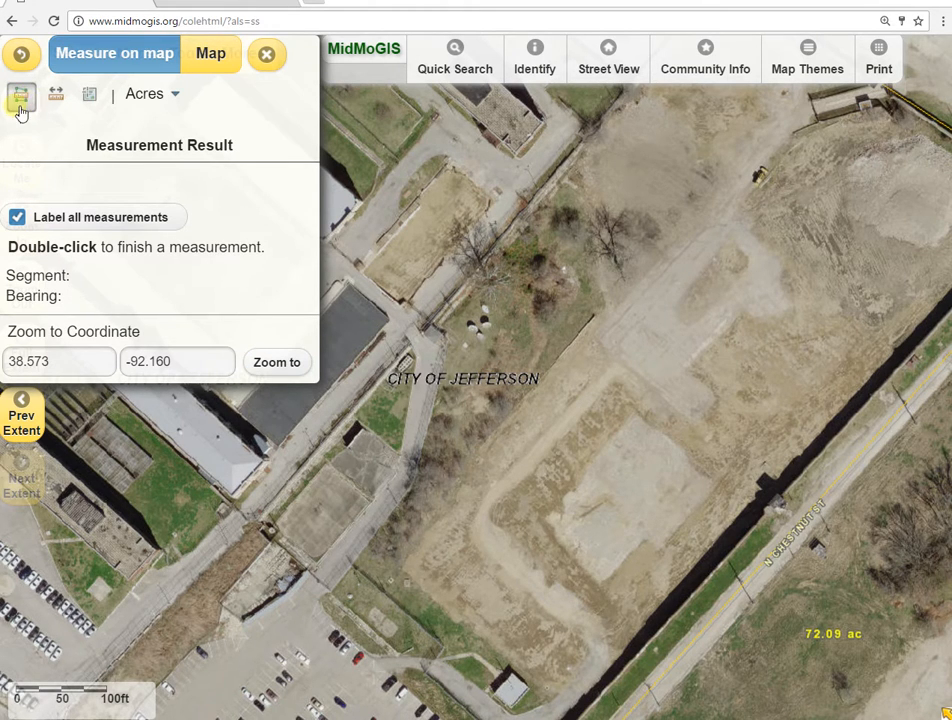
click(175, 97)
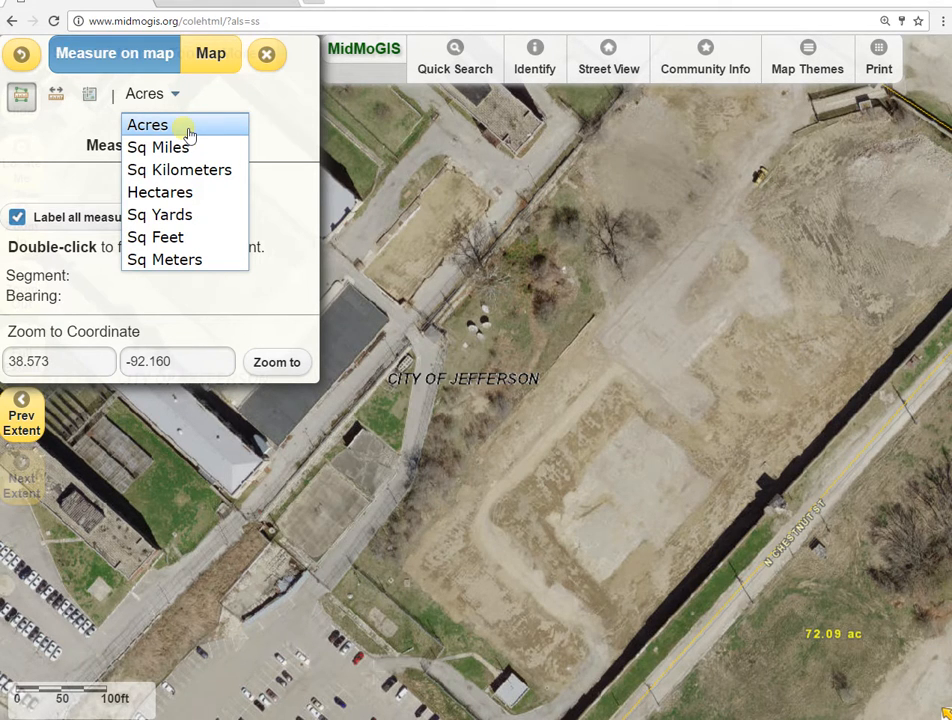
click(186, 128)
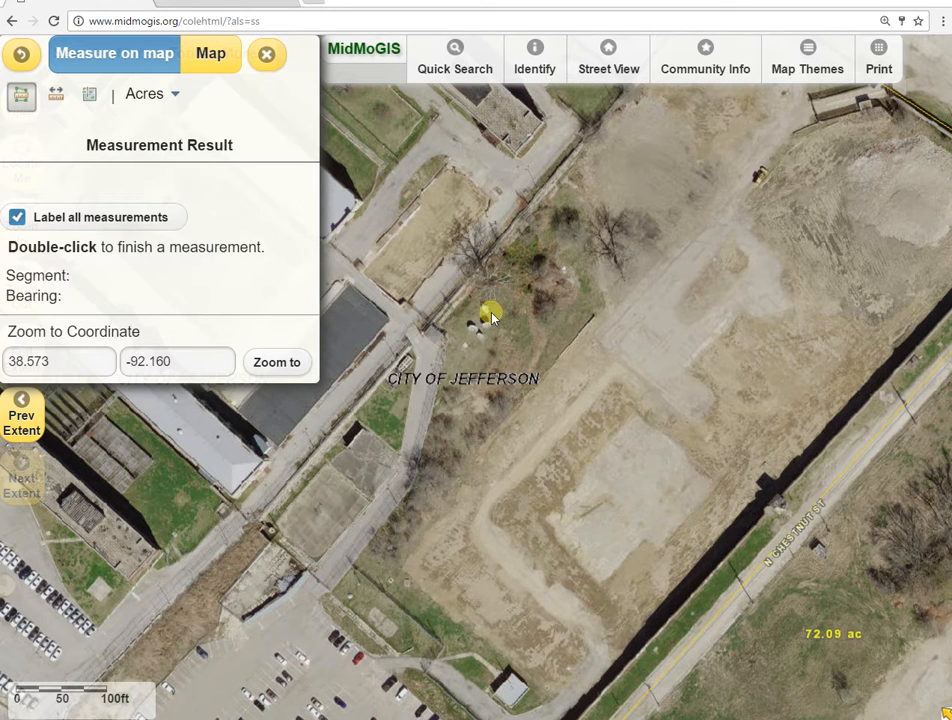
click(633, 270)
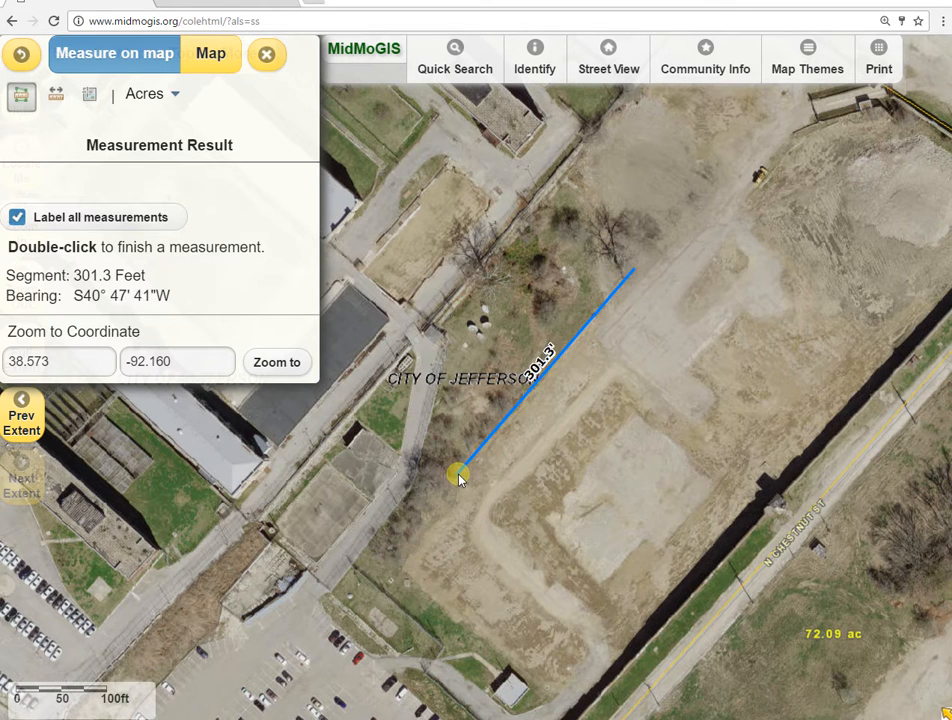
click(504, 428)
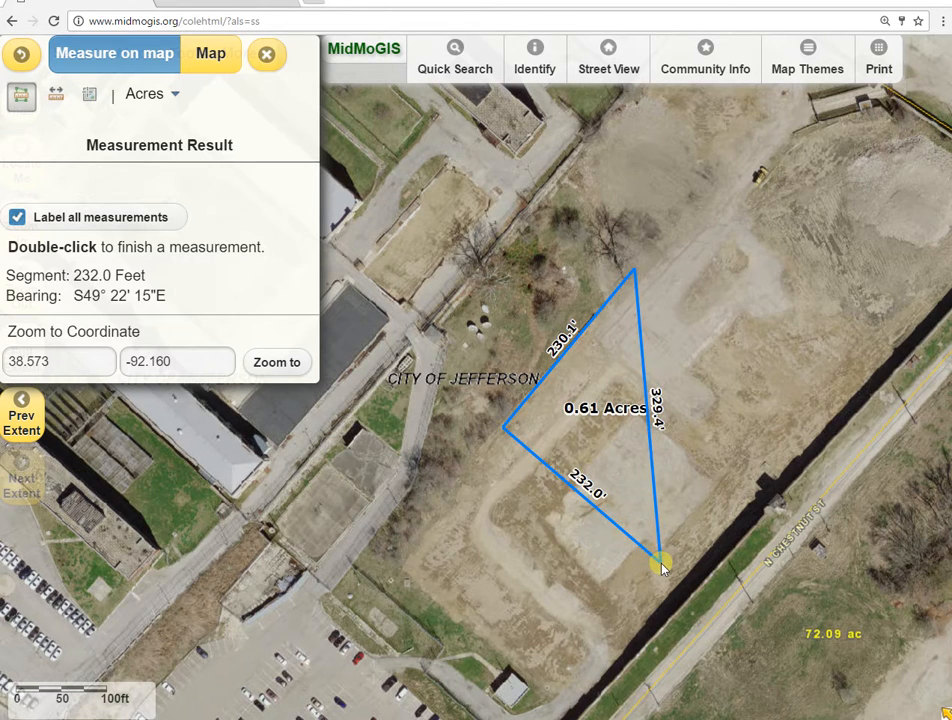
click(661, 566)
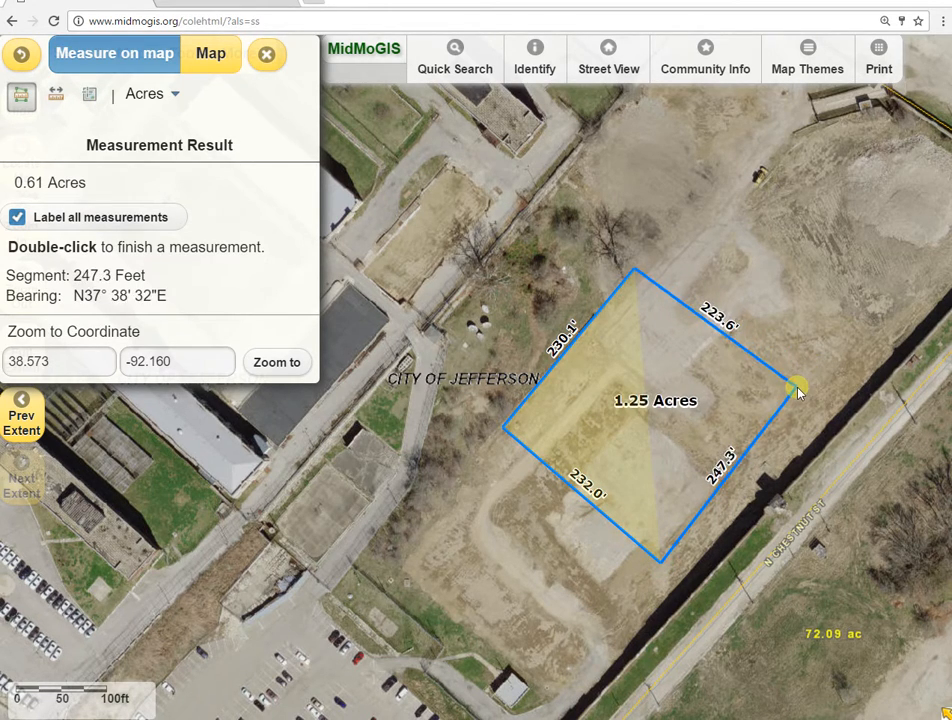
click(795, 395)
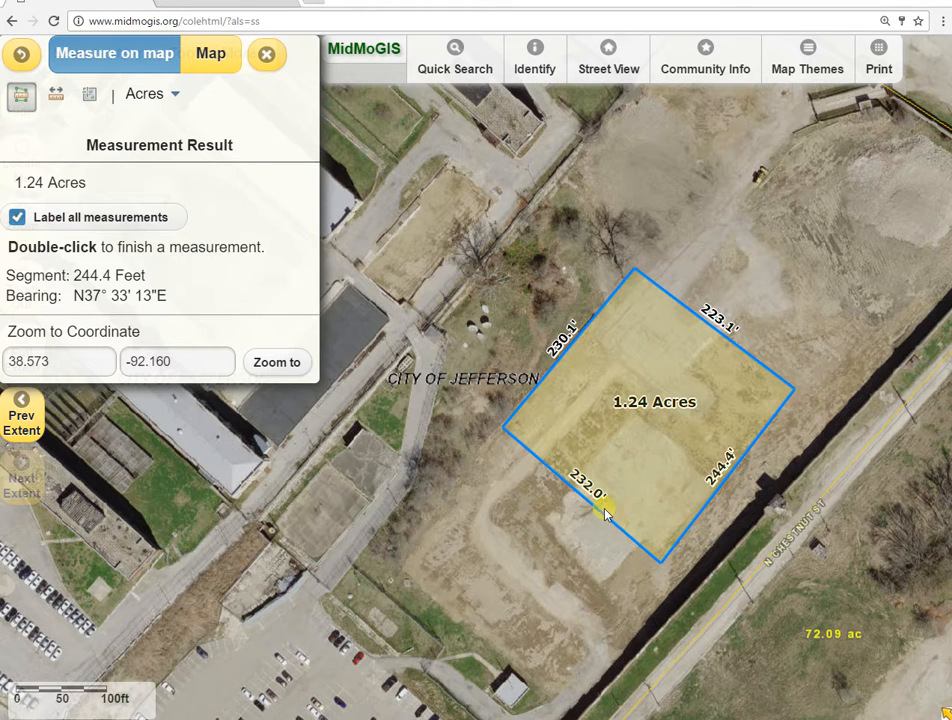
- Switch to distance measurement in miles, with the blocks around E Capitol Ave and Chestnut St in view
click(56, 100)
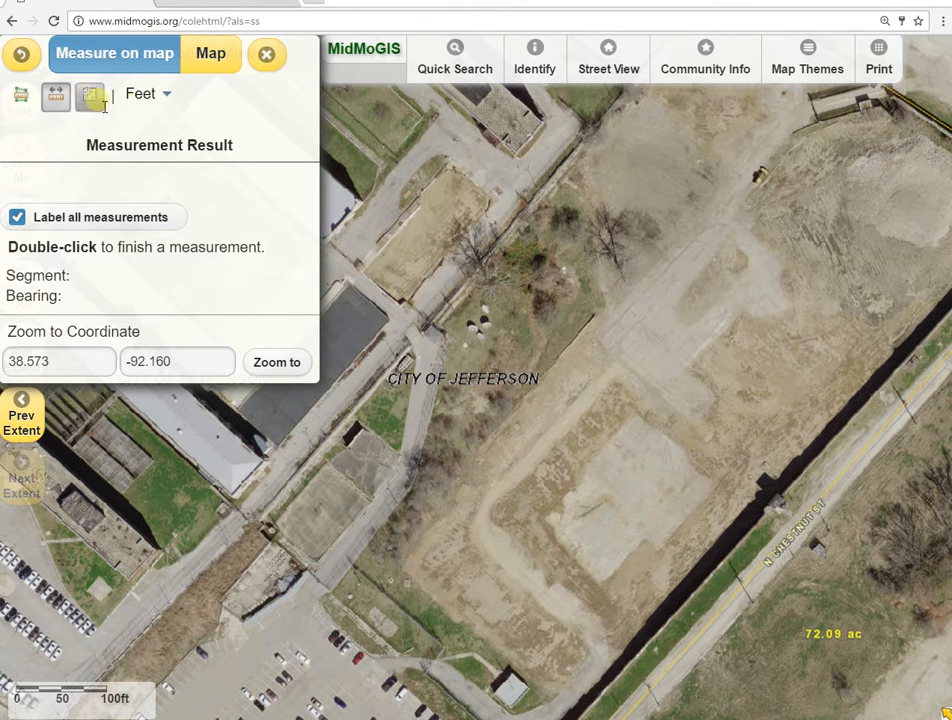
click(168, 96)
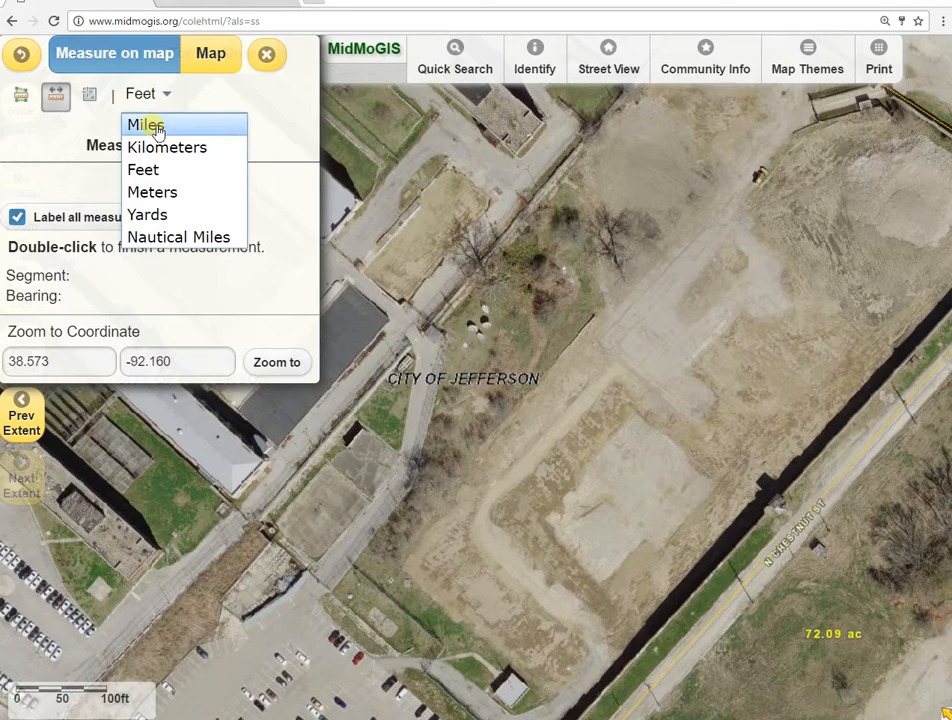
scroll(410, 240, down, 1)
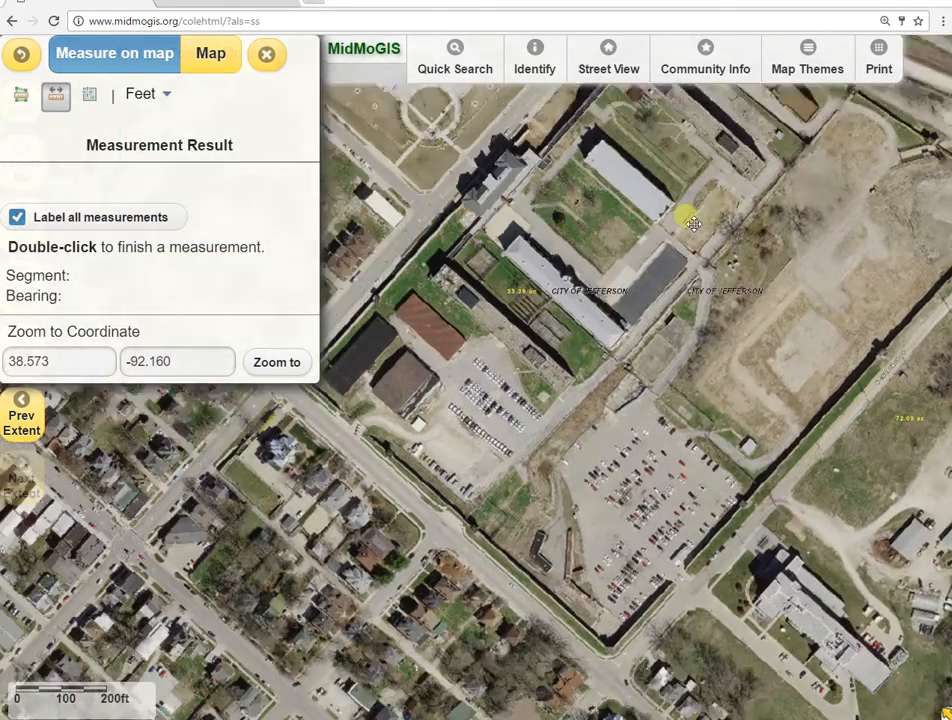
drag(693, 224, 729, 297)
scroll(665, 405, down, 1)
drag(533, 502, 584, 463)
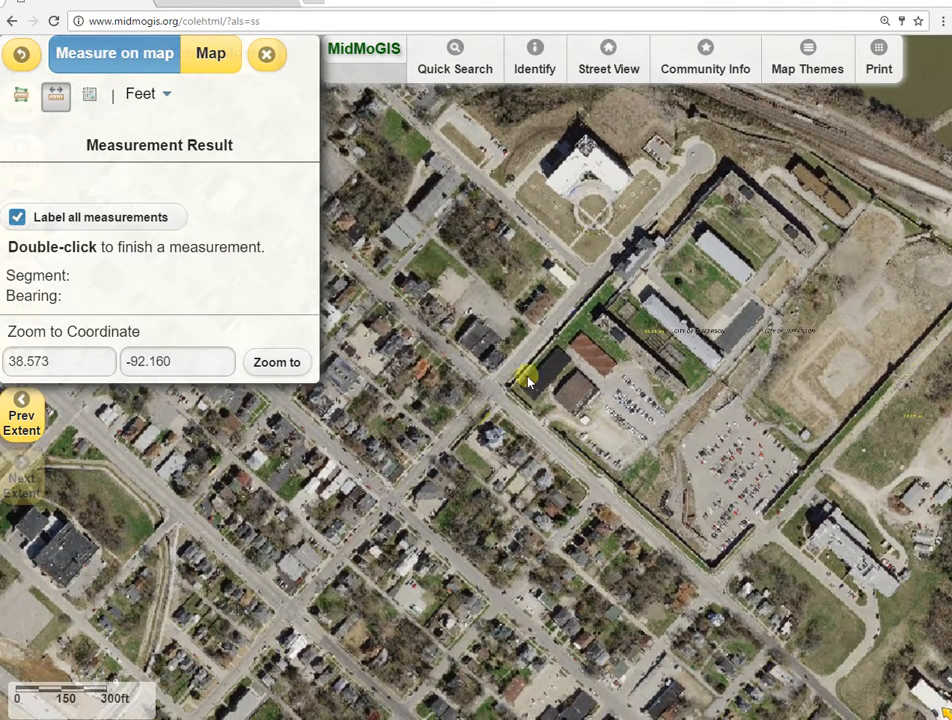
drag(457, 502, 419, 240)
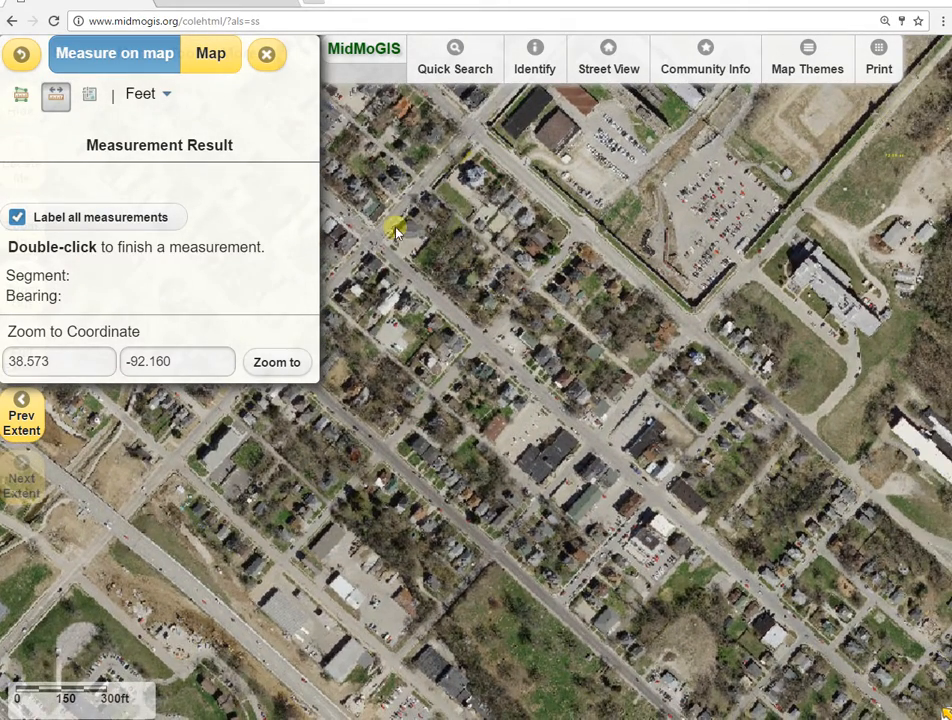
click(168, 95)
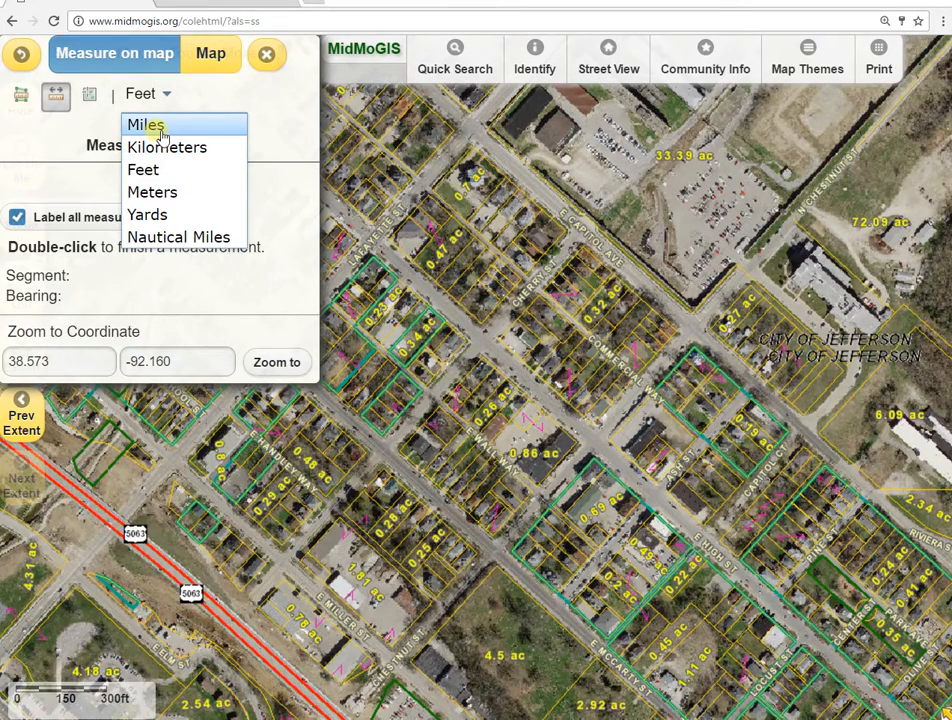
click(158, 126)
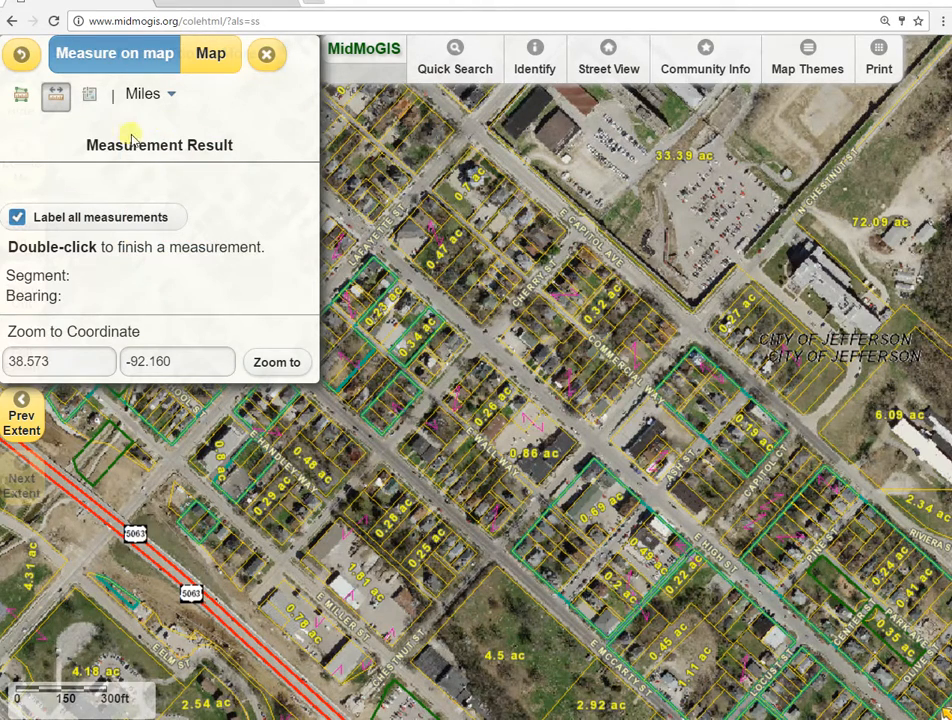
- Measure a loop route from Lafayette St along E Capitol Ave, Chestnut St, E Miller St and Adams St back to its start
click(470, 127)
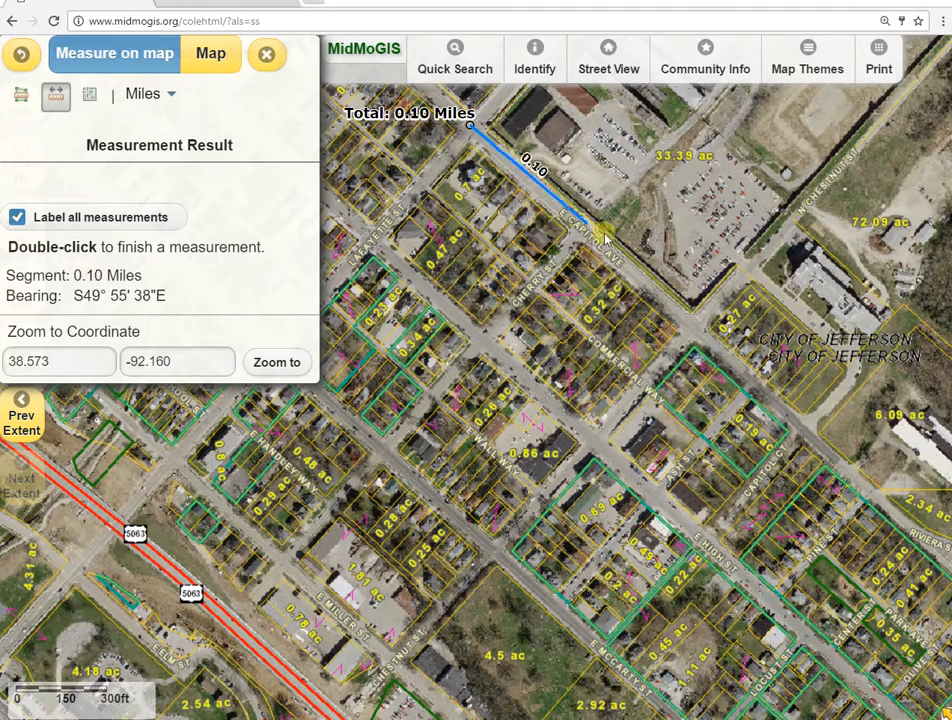
double_click(692, 331)
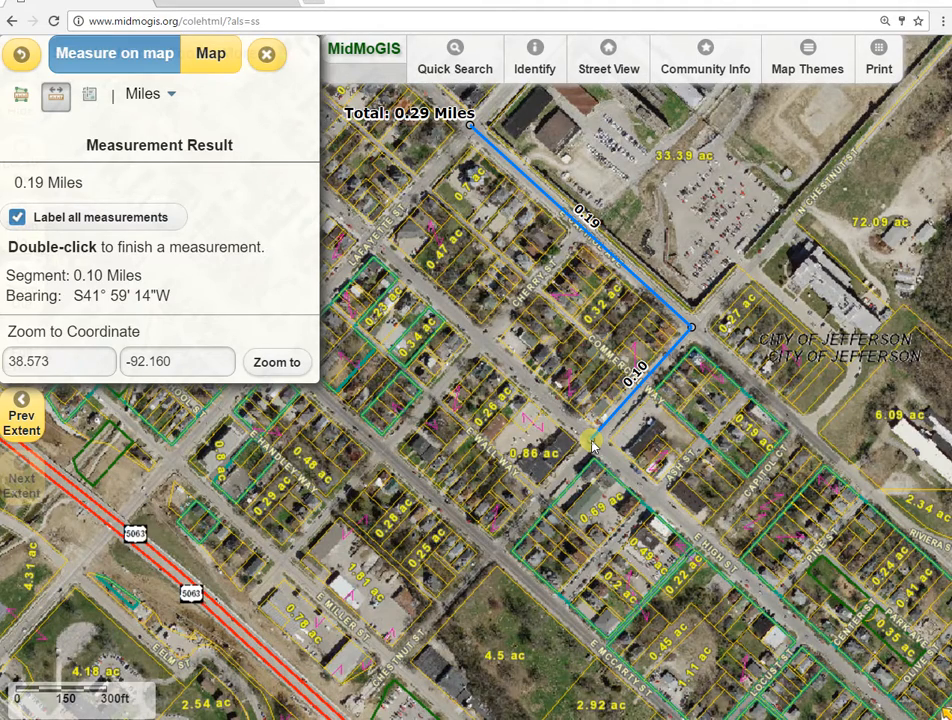
click(591, 441)
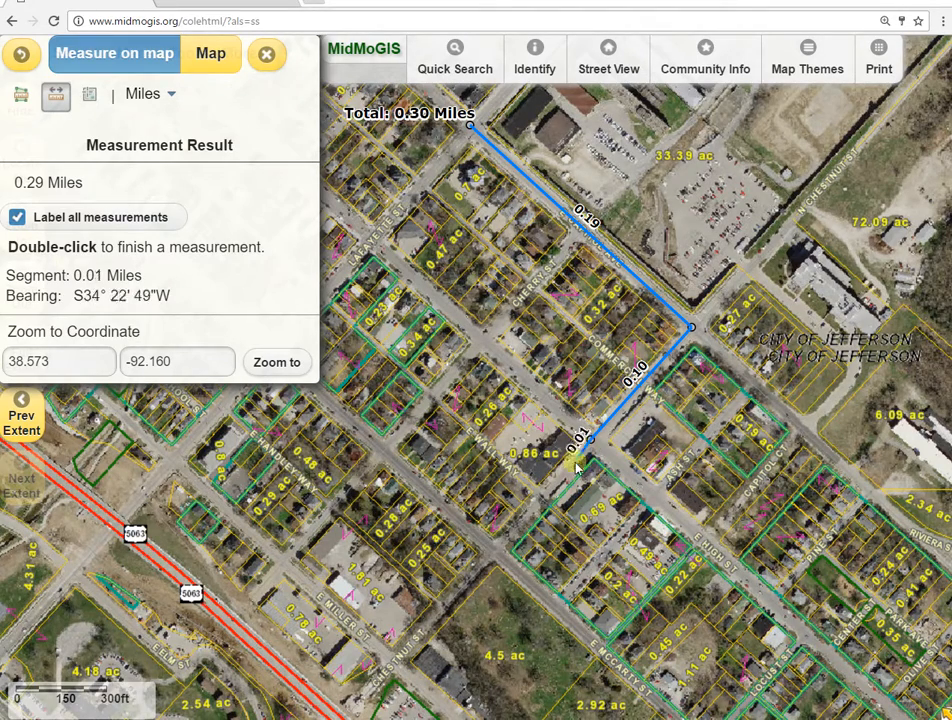
click(392, 662)
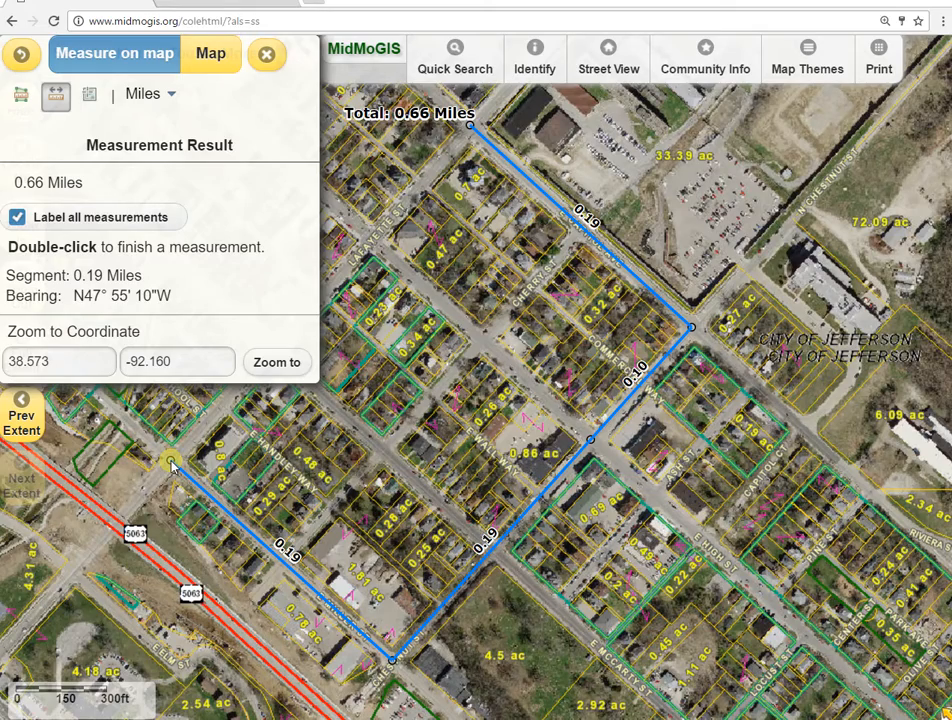
drag(171, 464, 691, 667)
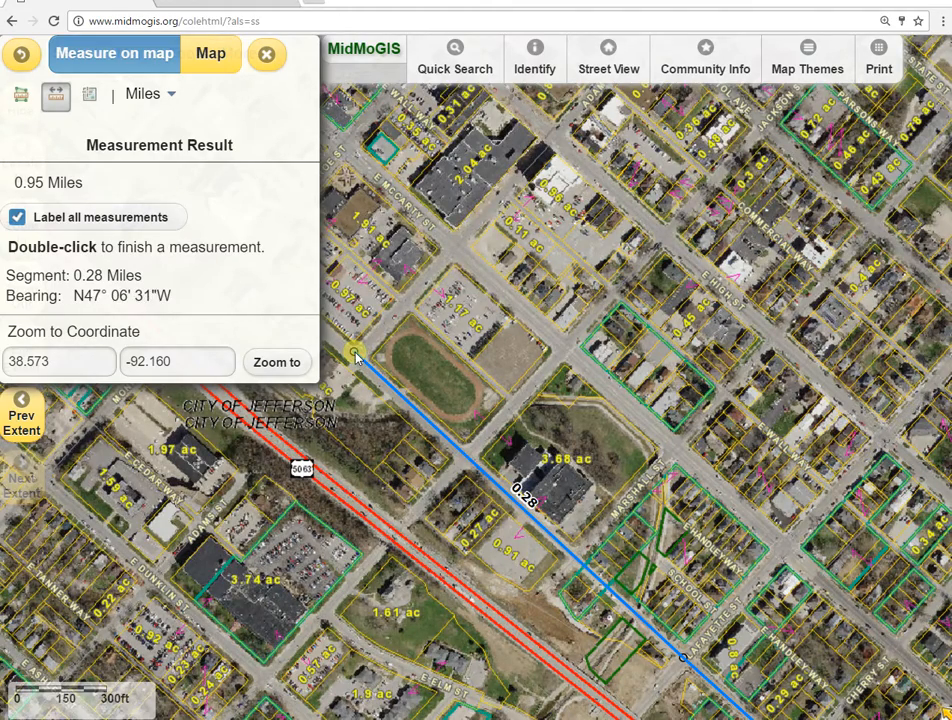
click(355, 352)
drag(575, 122, 374, 377)
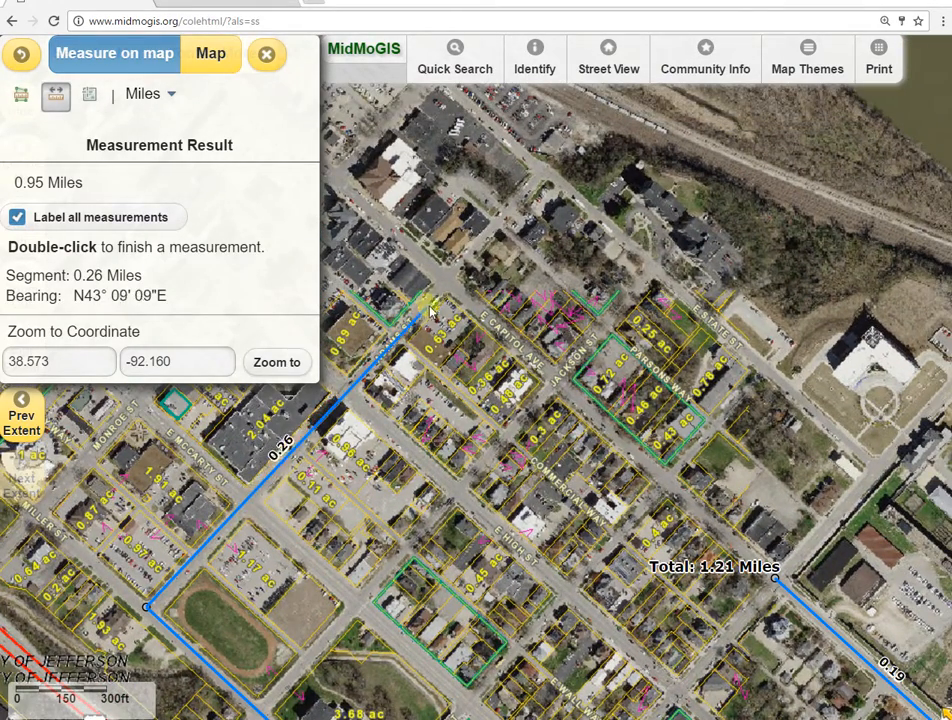
click(449, 278)
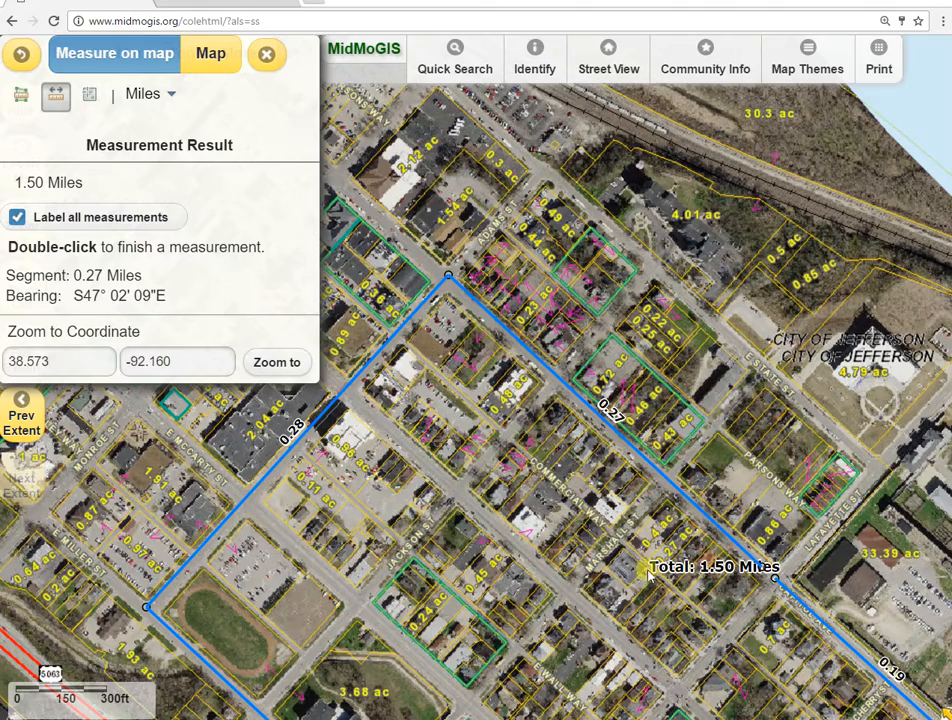
- Switch from distance to location measurement, with the cleared ground northwest of N Chestnut St in view
scroll(456, 490, down, 2)
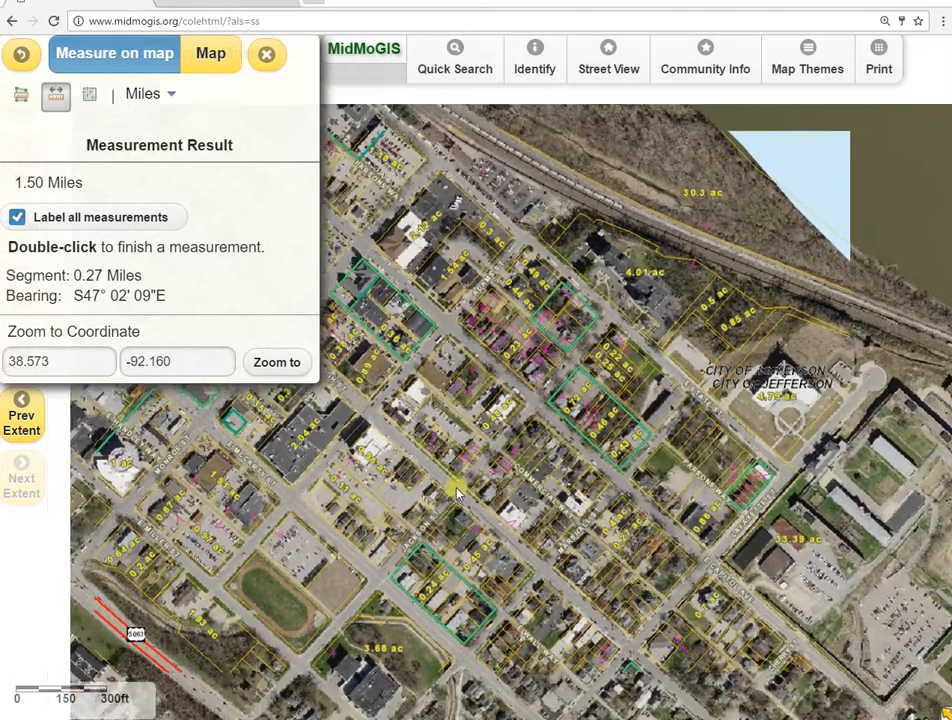
drag(491, 507, 505, 280)
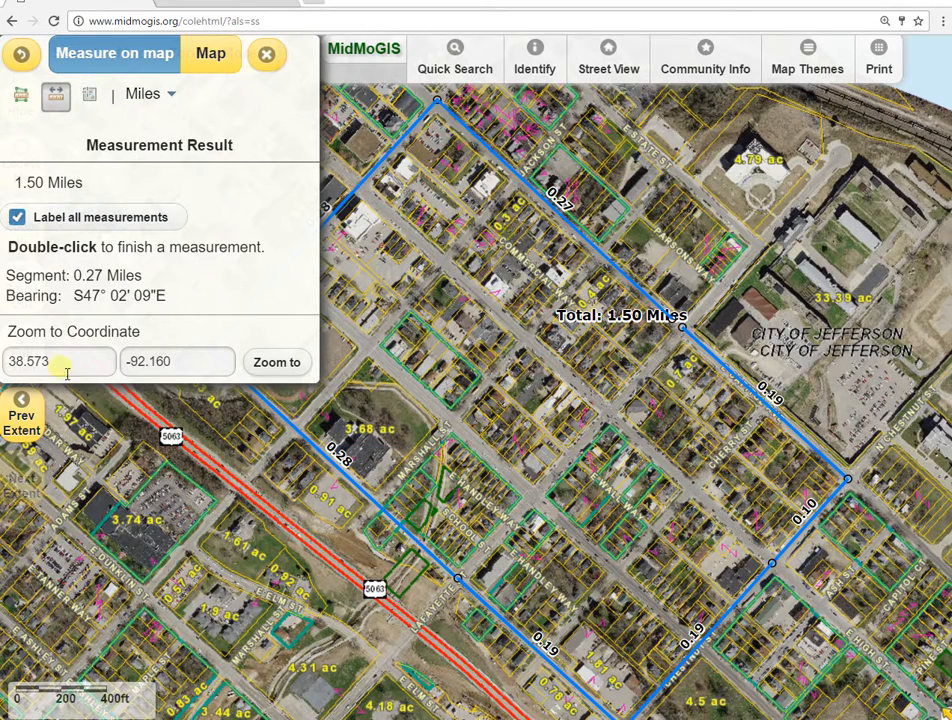
click(95, 98)
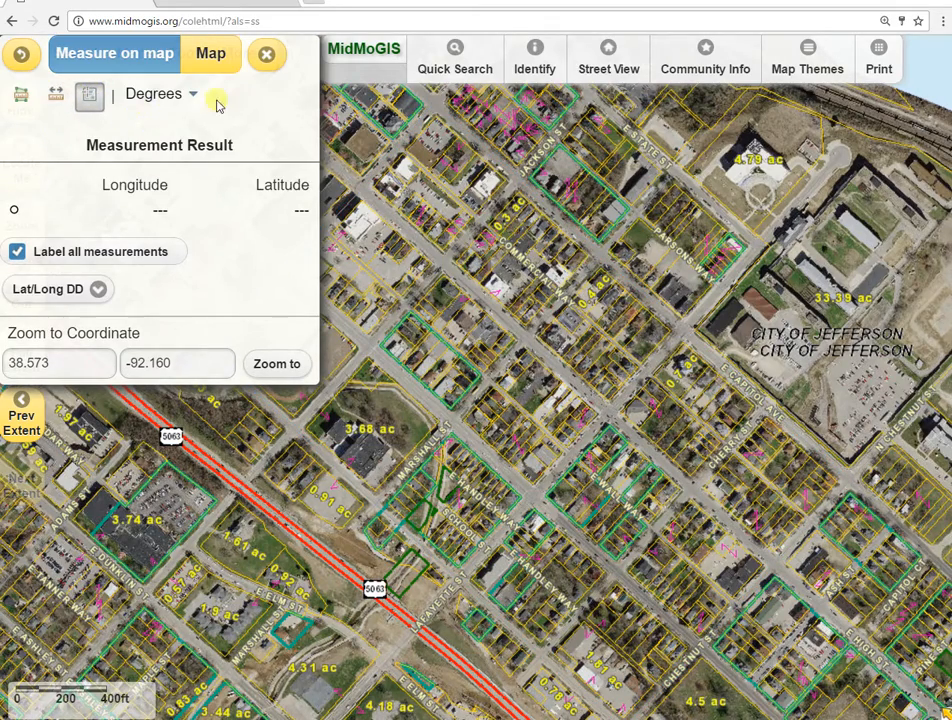
drag(801, 227, 322, 289)
scroll(500, 347, up, 2)
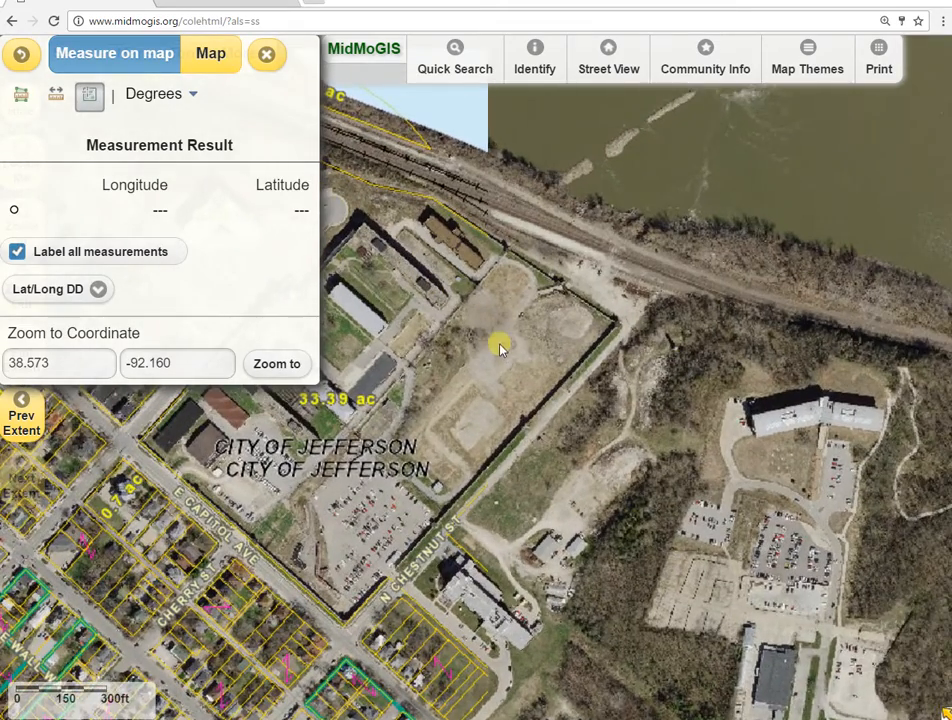
drag(500, 347, 585, 332)
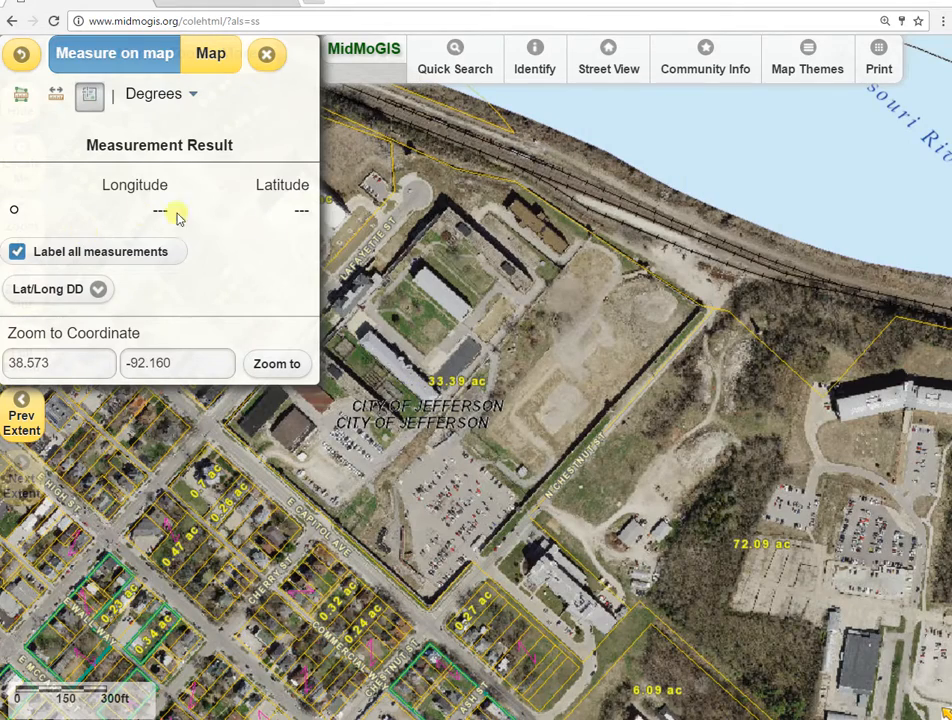
- Set the coordinate label format to Lat/Long DMS and mark a point on the cleared ground northwest of N Chestnut St
click(180, 97)
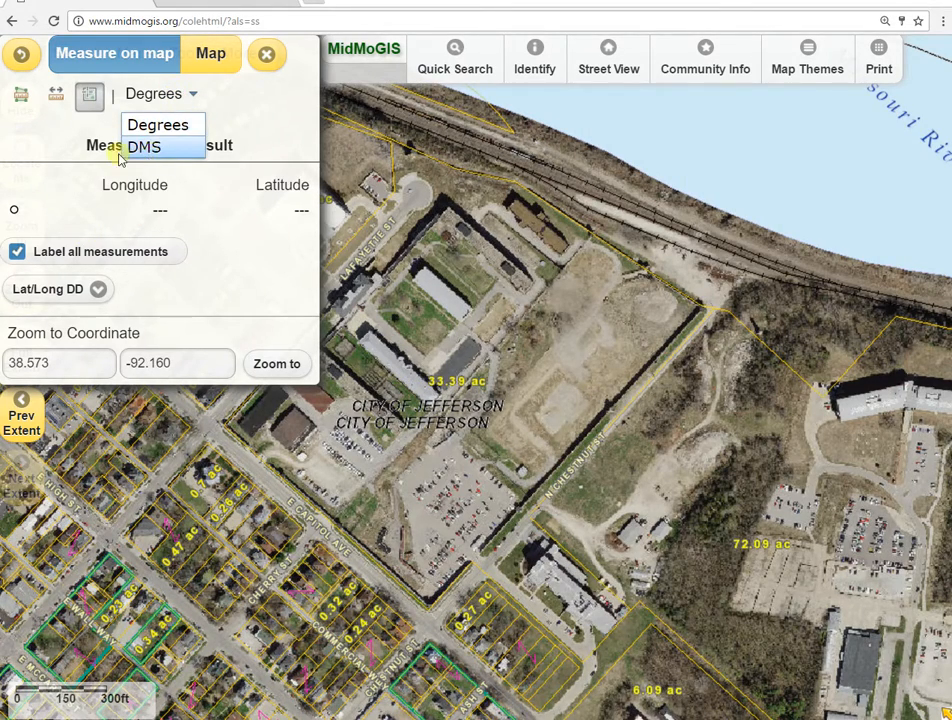
click(97, 289)
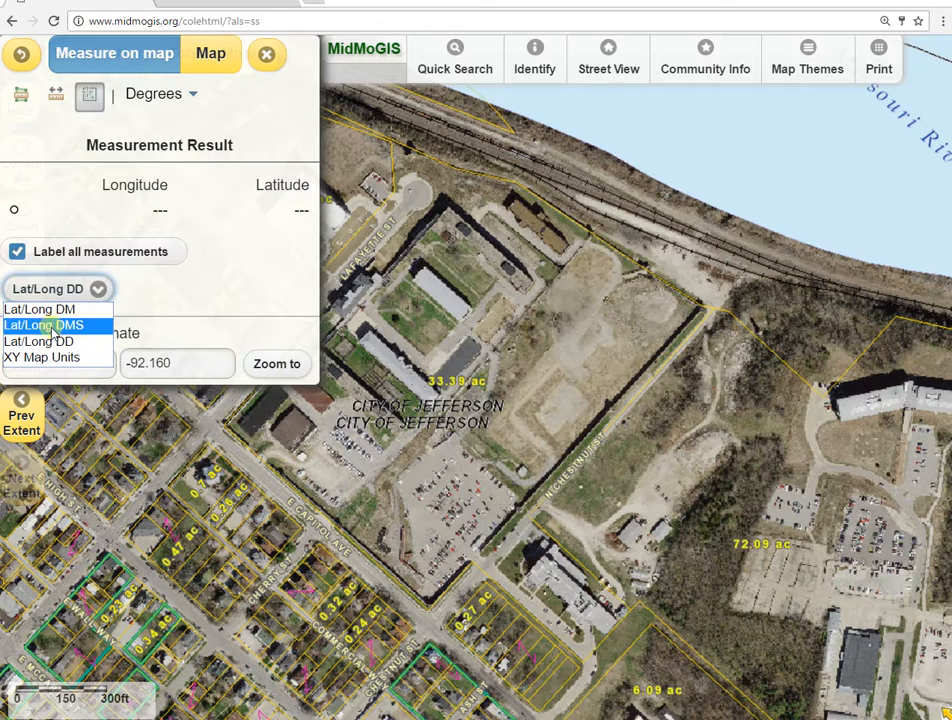
click(52, 326)
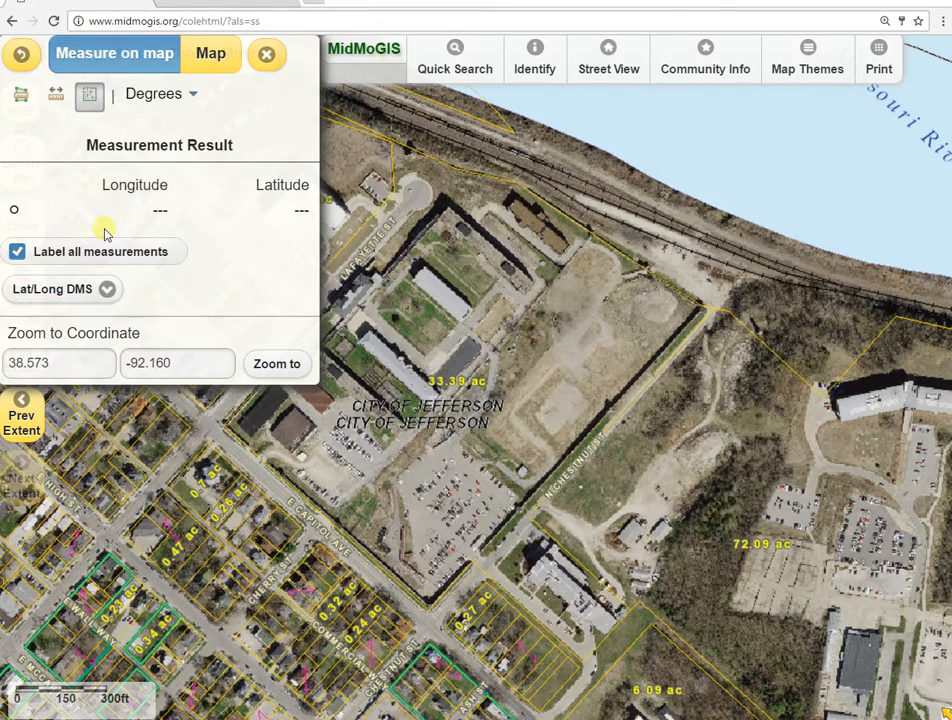
click(549, 356)
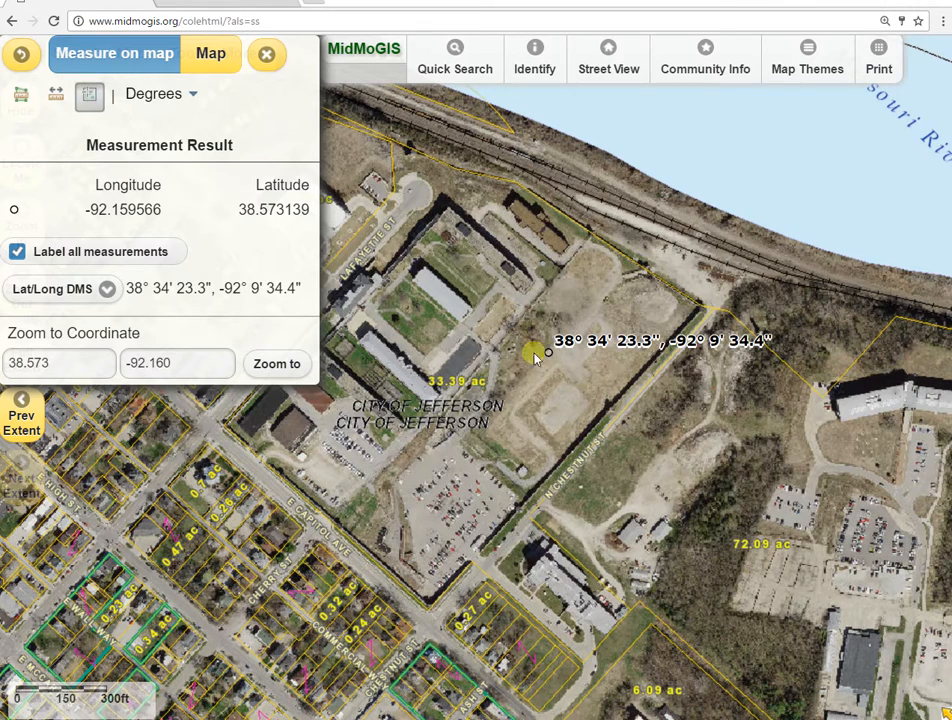